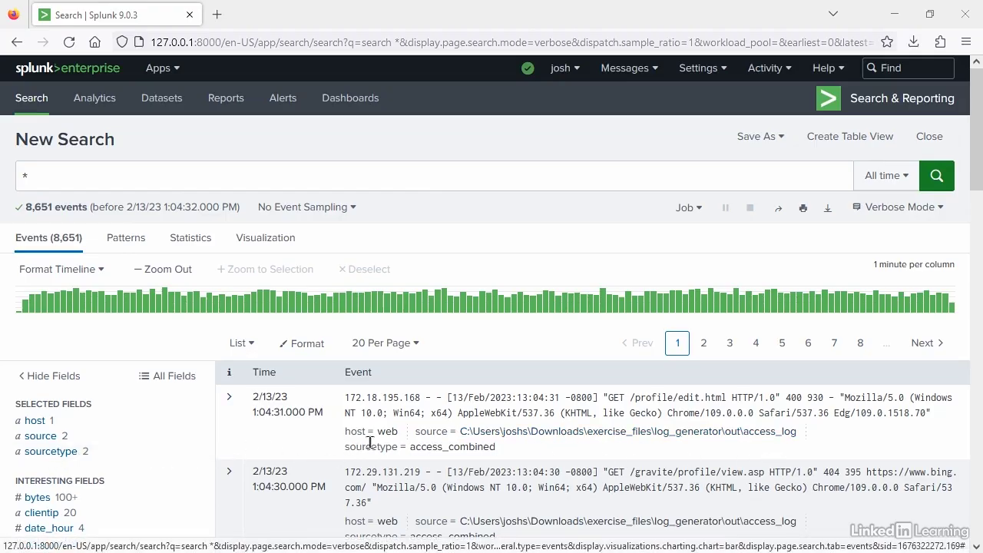
- Filter the events to the linux_secure value of the sourcetype field
{"action": "left_click", "coordinate": [46, 453]}
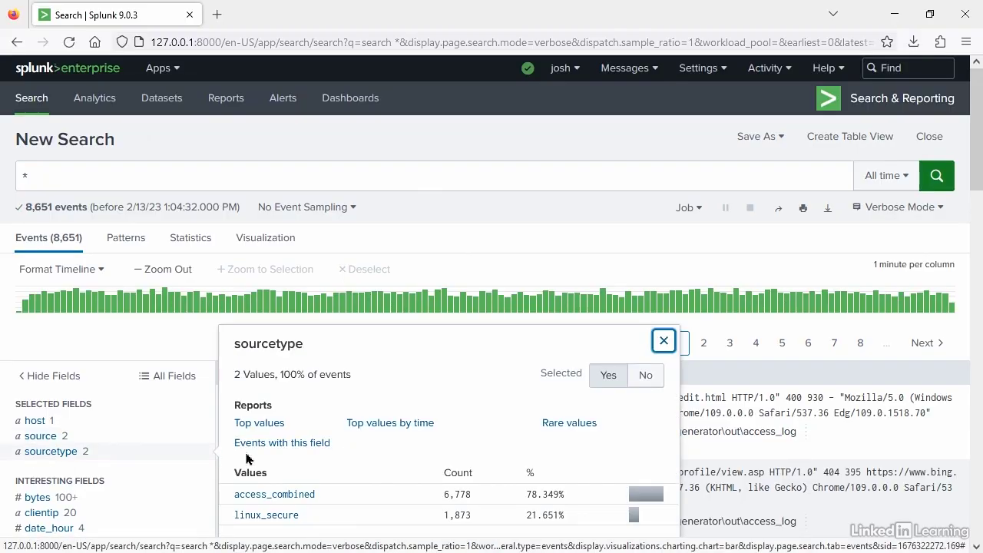
{"action": "left_click", "coordinate": [262, 515]}
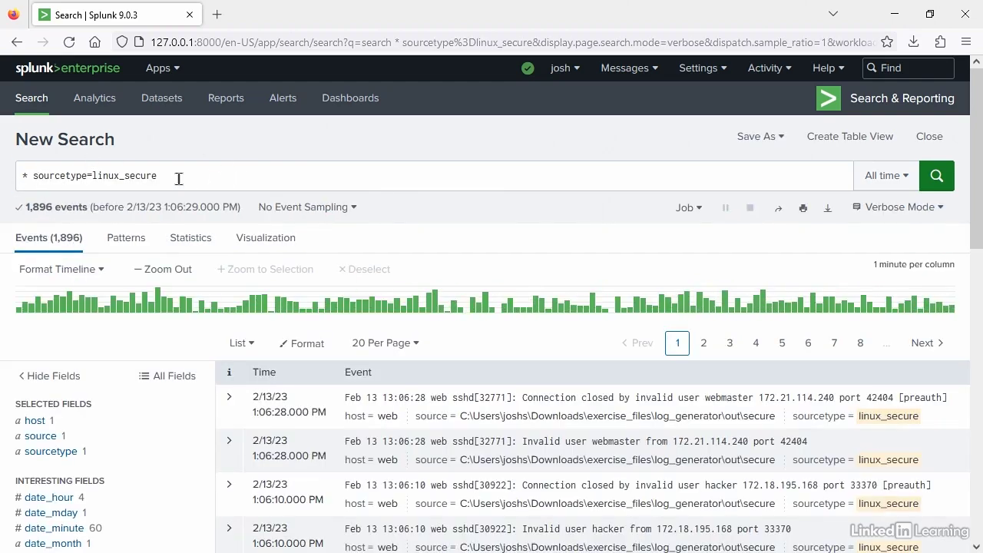
- Change the sourcetype condition in the query to "access_combined" and run the search
{"action": "left_click", "coordinate": [178, 179]}
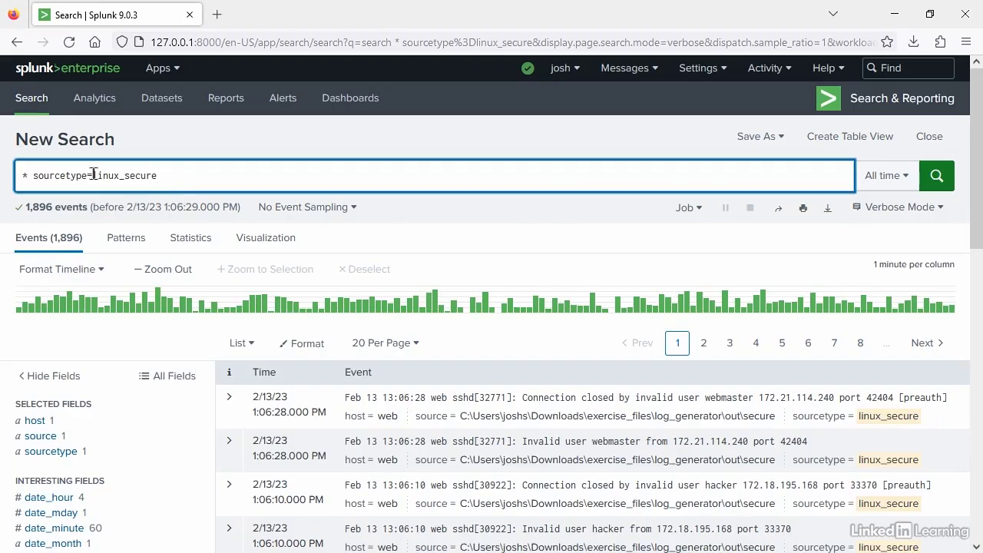
{"action": "left_click_drag", "start_coordinate": [92, 178], "coordinate": [199, 186]}
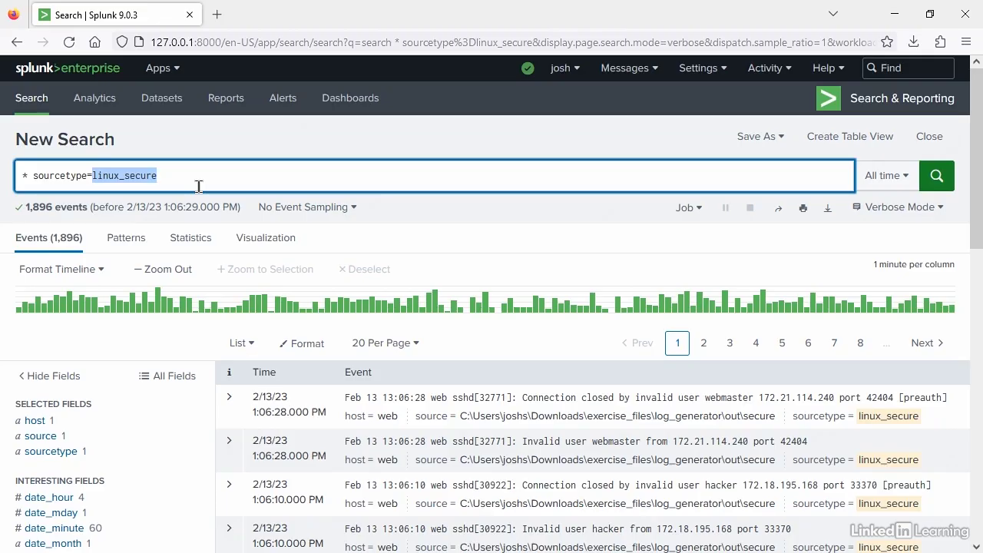
{"action": "key", "text": "BackSpace"}
{"action": "type", "text": "acce"}
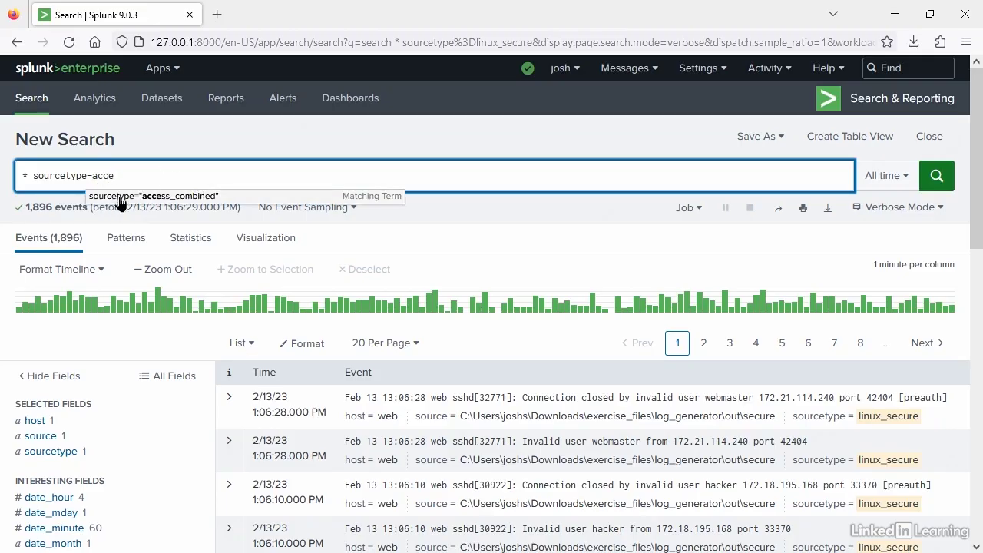
{"action": "left_click", "coordinate": [230, 198]}
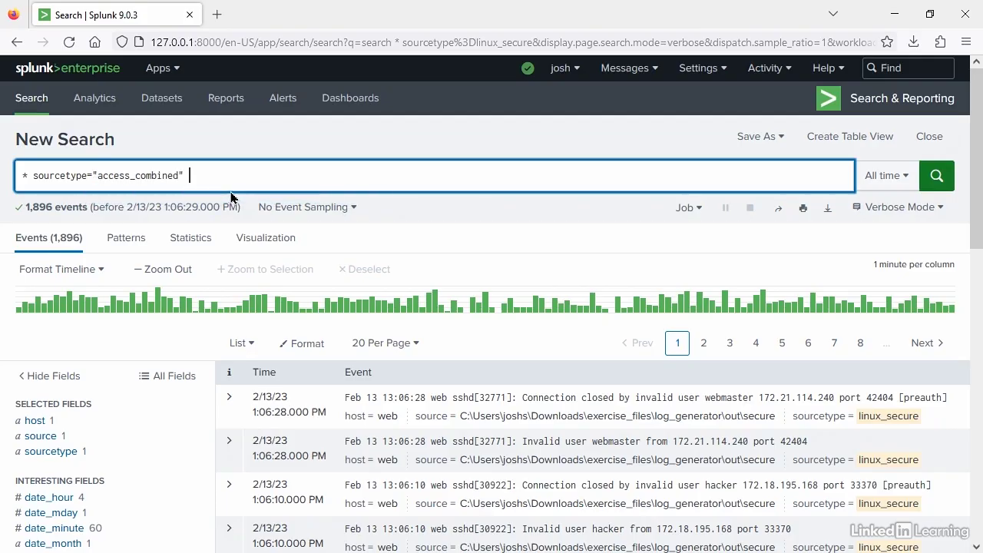
{"action": "left_click", "coordinate": [953, 177]}
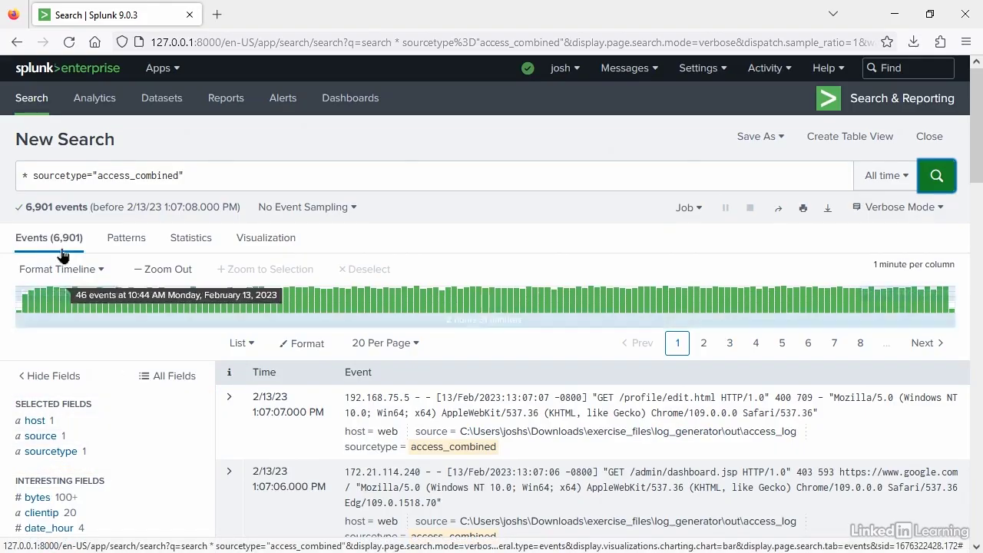
- Review the values of the sourcetype field for the current search
{"action": "left_click", "coordinate": [186, 172]}
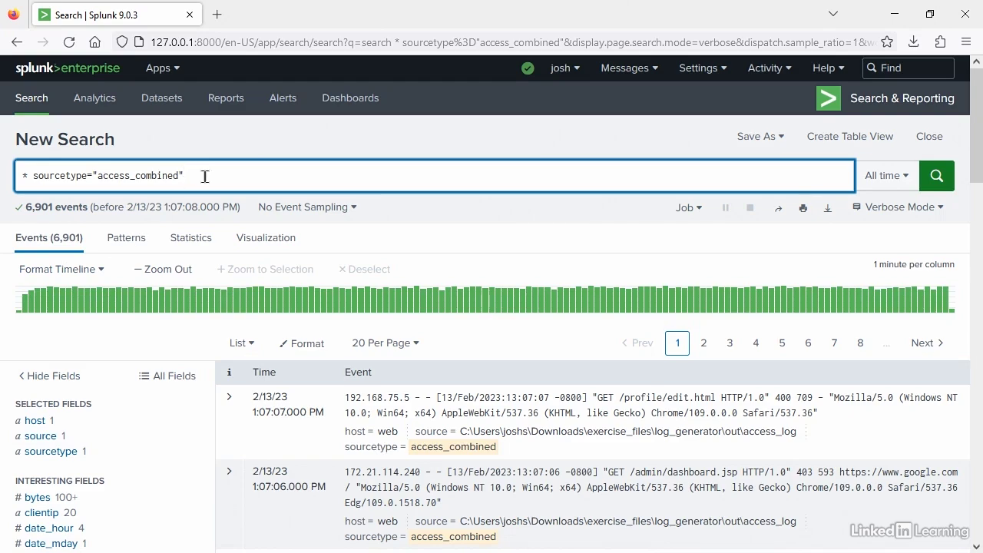
{"action": "left_click", "coordinate": [52, 453]}
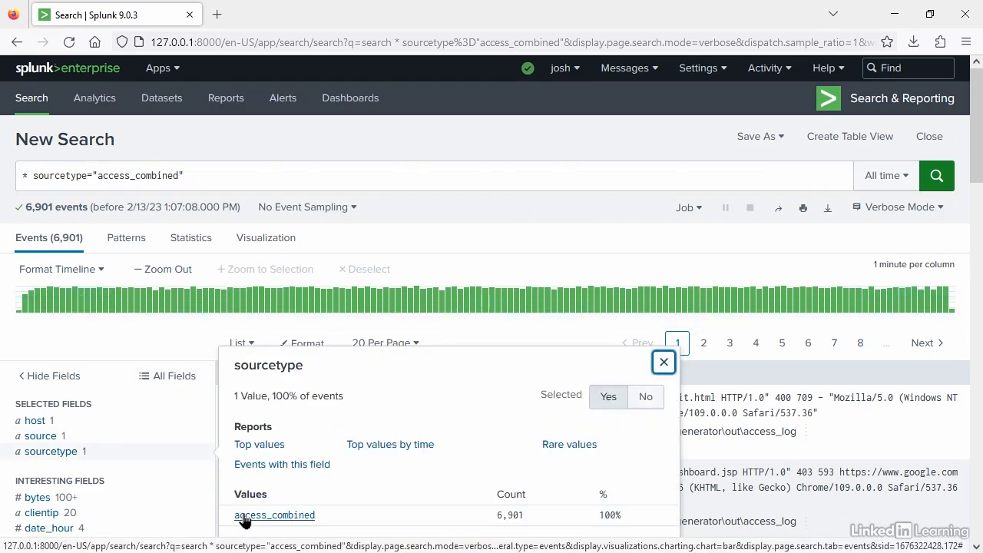
{"action": "left_click", "coordinate": [76, 466]}
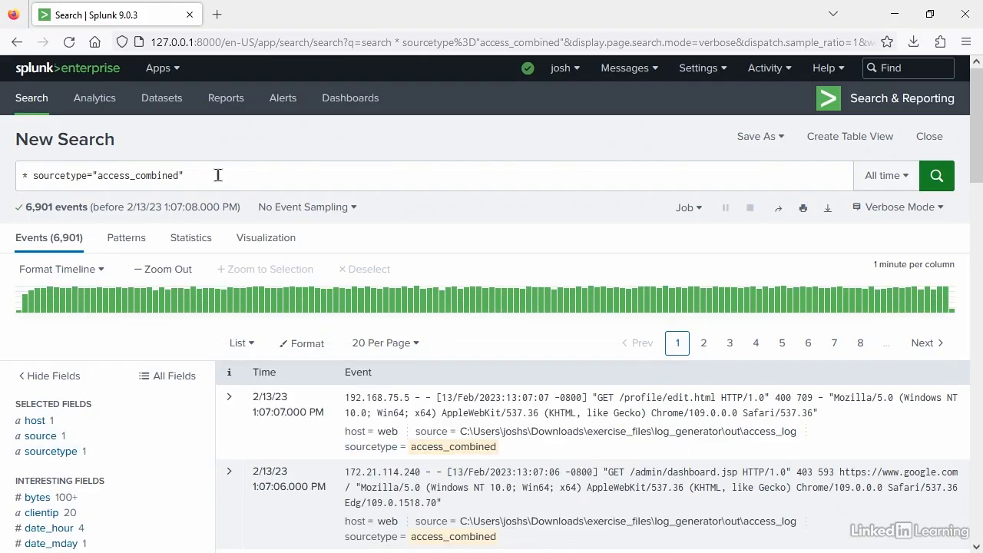
- Replace the sourcetype value in the query with "linux_secure" and run the search
{"action": "left_click_drag", "start_coordinate": [189, 176], "coordinate": [97, 178]}
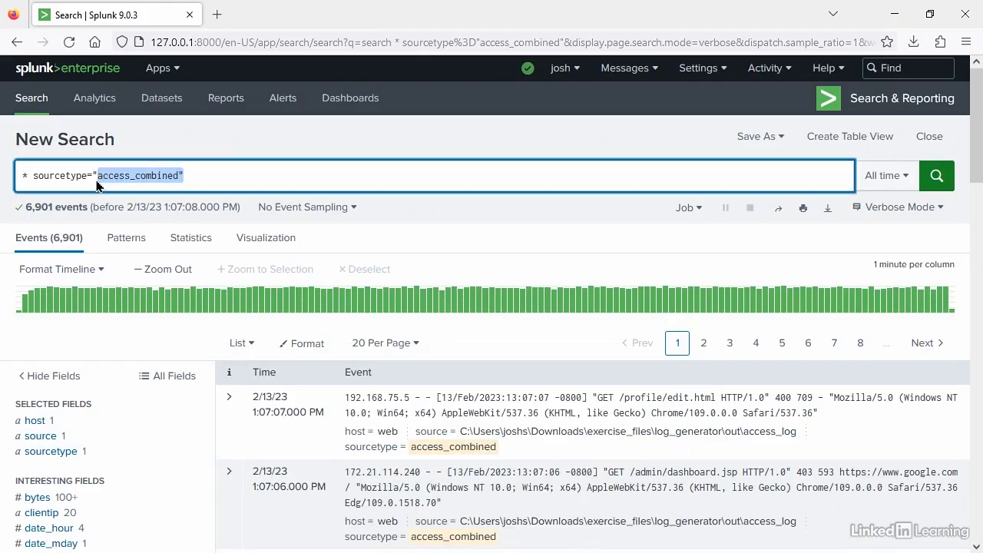
{"action": "type", "text": "s"}
{"action": "type", "text": "li"}
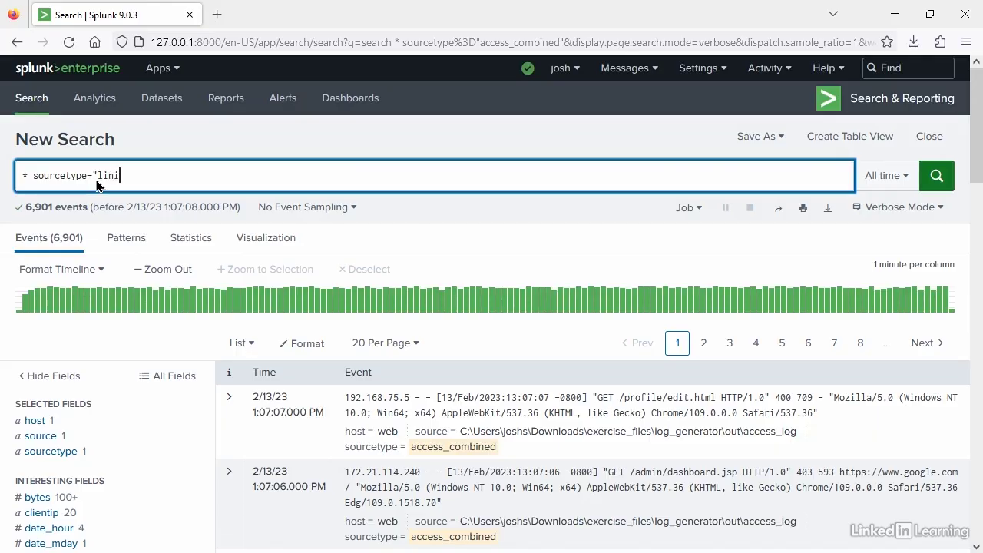
{"action": "type", "text": "ni"}
{"action": "key", "text": "BackSpace"}
{"action": "type", "text": "u"}
{"action": "left_click", "coordinate": [178, 198]}
{"action": "left_click", "coordinate": [937, 175]}
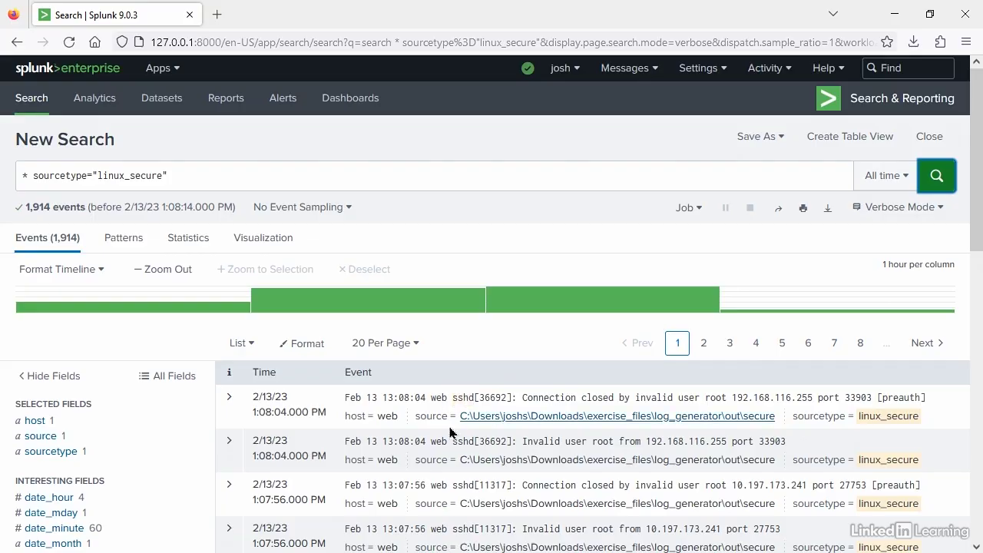
- Add the keyword sshd from an event to the search, and remove it again so only the sourcetype condition is searched
{"action": "left_click", "coordinate": [462, 399]}
{"action": "left_click", "coordinate": [431, 429]}
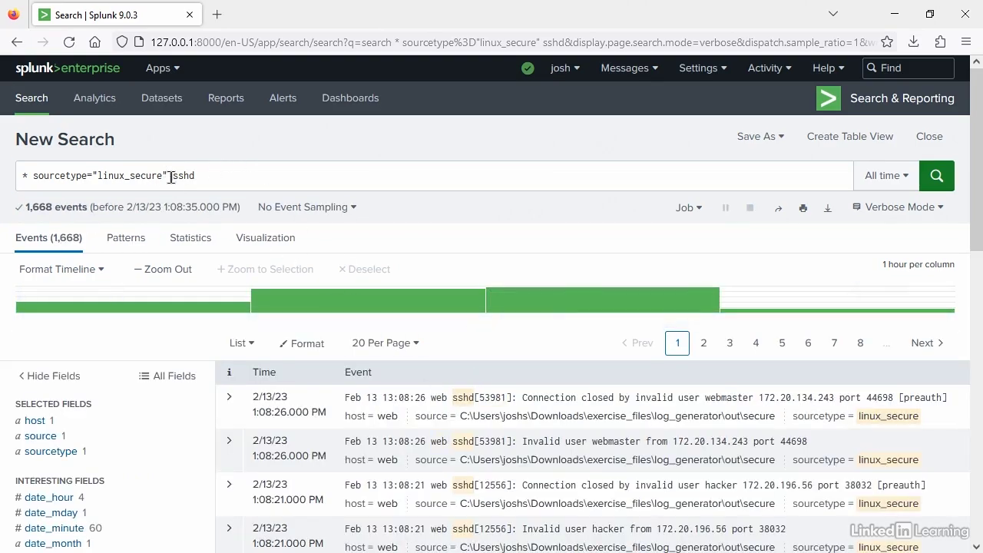
{"action": "left_click_drag", "start_coordinate": [171, 177], "coordinate": [196, 177]}
{"action": "key", "text": "BackSpace"}
{"action": "key", "text": "Return"}
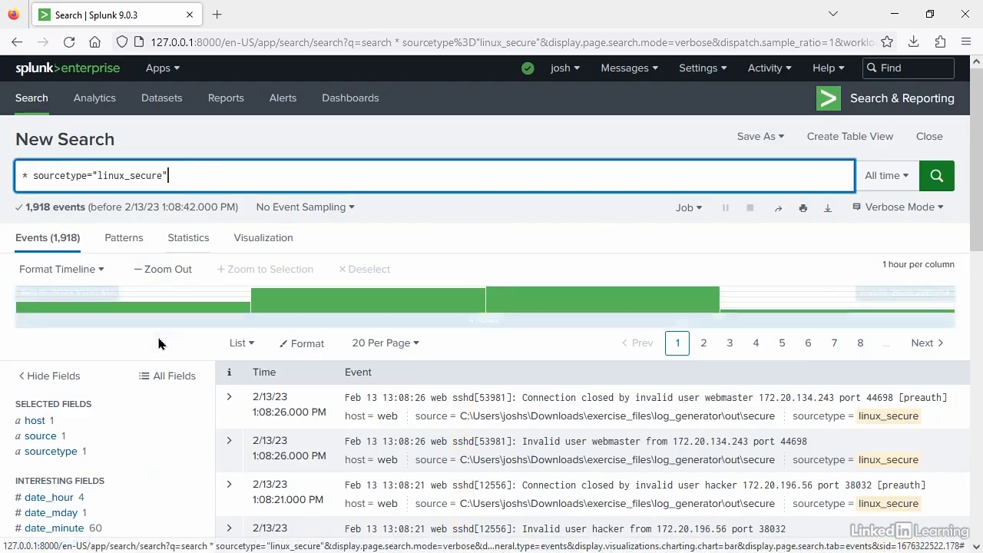
- Narrow the linux_secure events to the sshd value of the process field
{"action": "scroll", "coordinate": [158, 343], "scroll_direction": "down", "scroll_amount": 5}
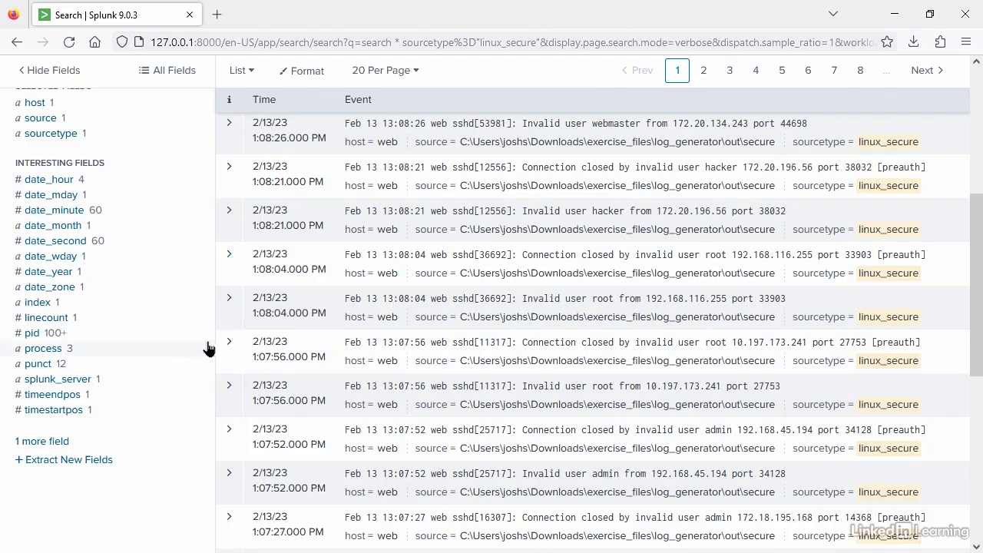
{"action": "left_click", "coordinate": [36, 352]}
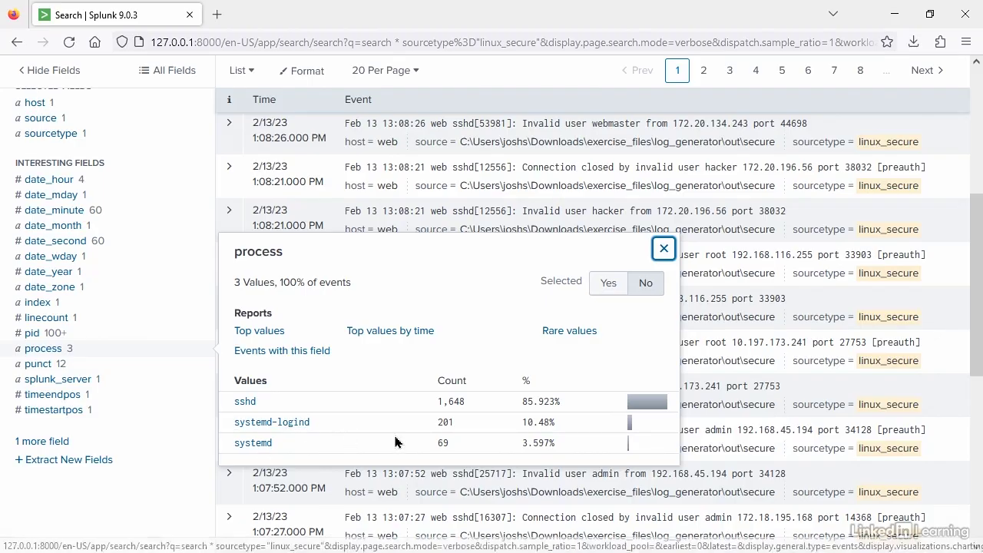
{"action": "left_click", "coordinate": [245, 403]}
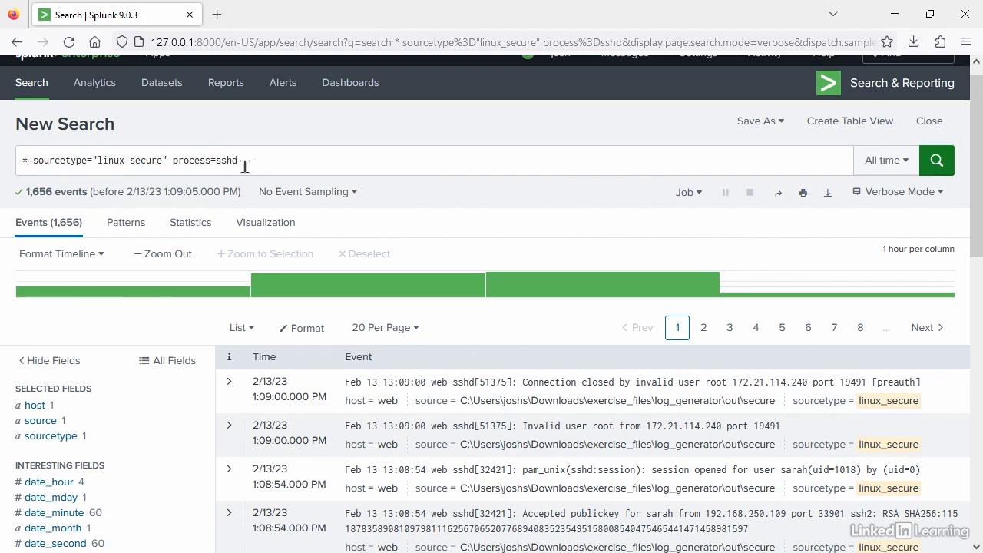
{"action": "left_click", "coordinate": [315, 158]}
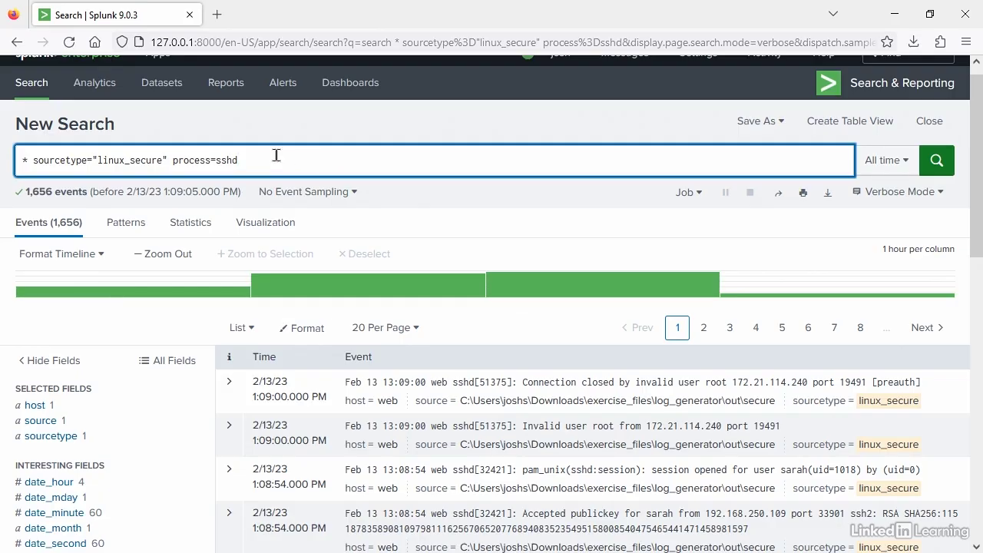
- Copy an event's "session opened for user" phrase including the username, append it in quotes to the query with AND, and run the search
{"action": "scroll", "coordinate": [833, 381], "scroll_direction": "down", "scroll_amount": 1}
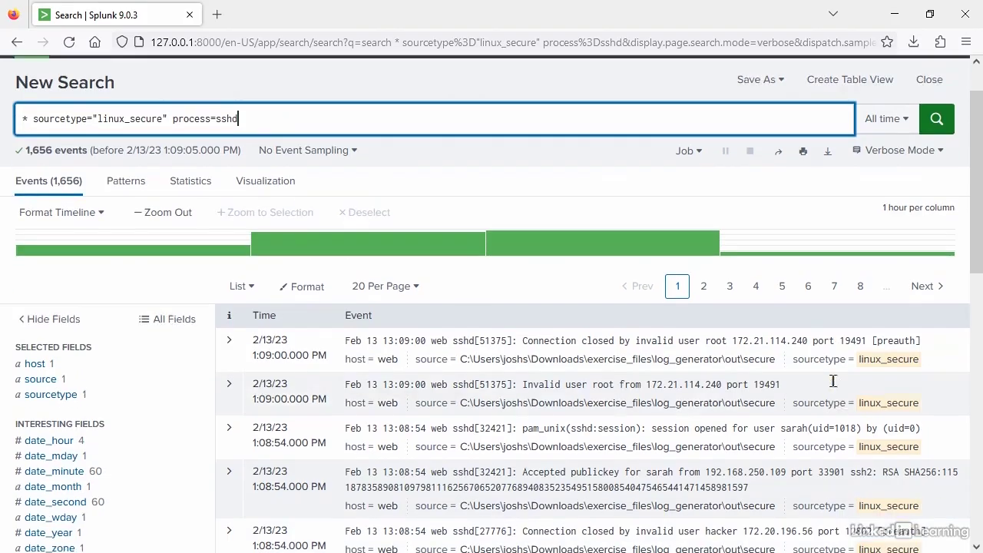
{"action": "scroll", "coordinate": [833, 381], "scroll_direction": "down", "scroll_amount": 1}
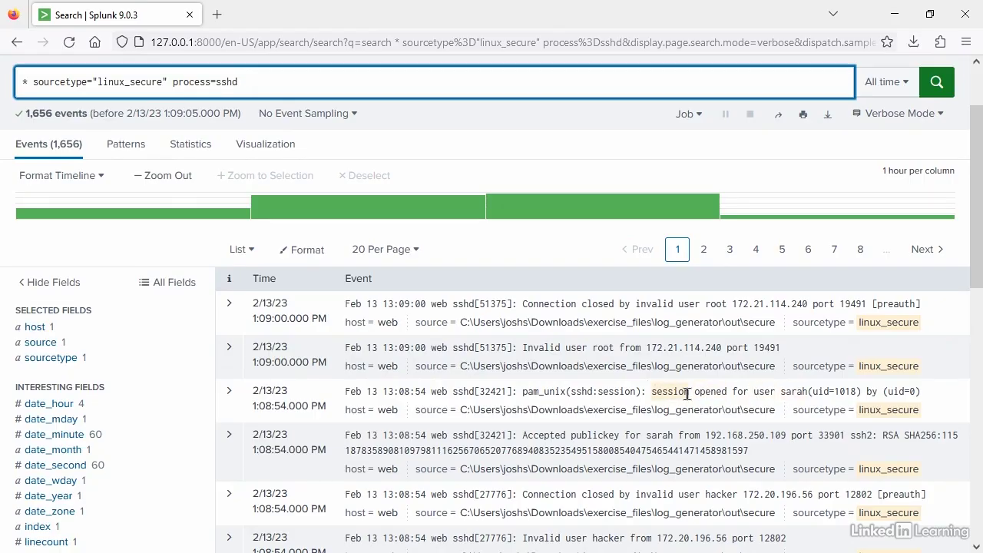
{"action": "left_click_drag", "start_coordinate": [801, 391], "coordinate": [651, 405]}
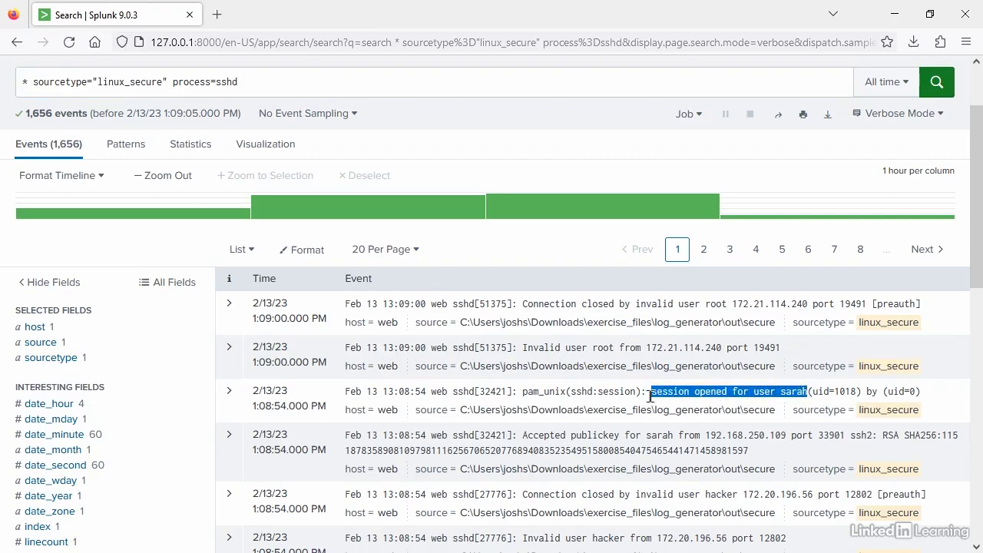
{"action": "right_click", "coordinate": [651, 396]}
{"action": "left_click", "coordinate": [695, 201]}
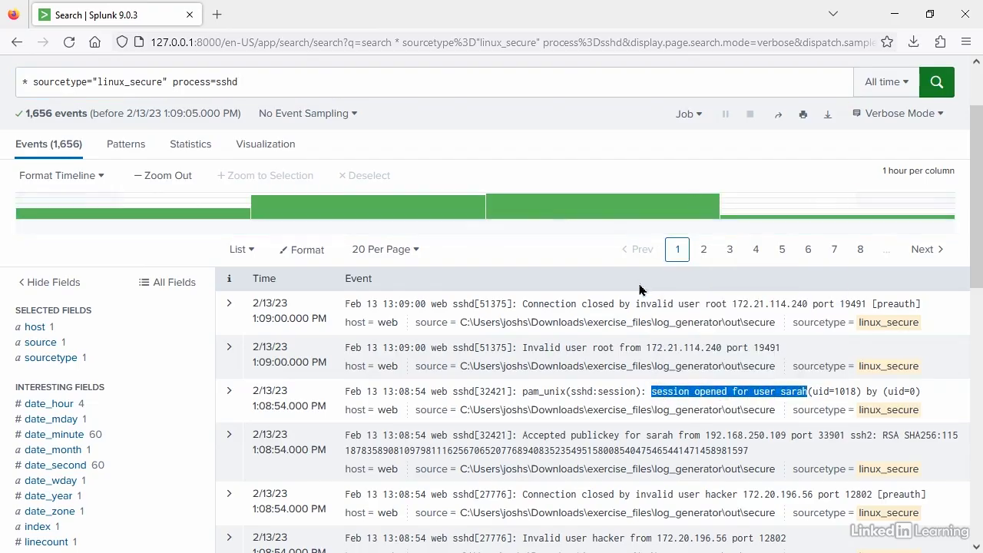
{"action": "left_click", "coordinate": [297, 77]}
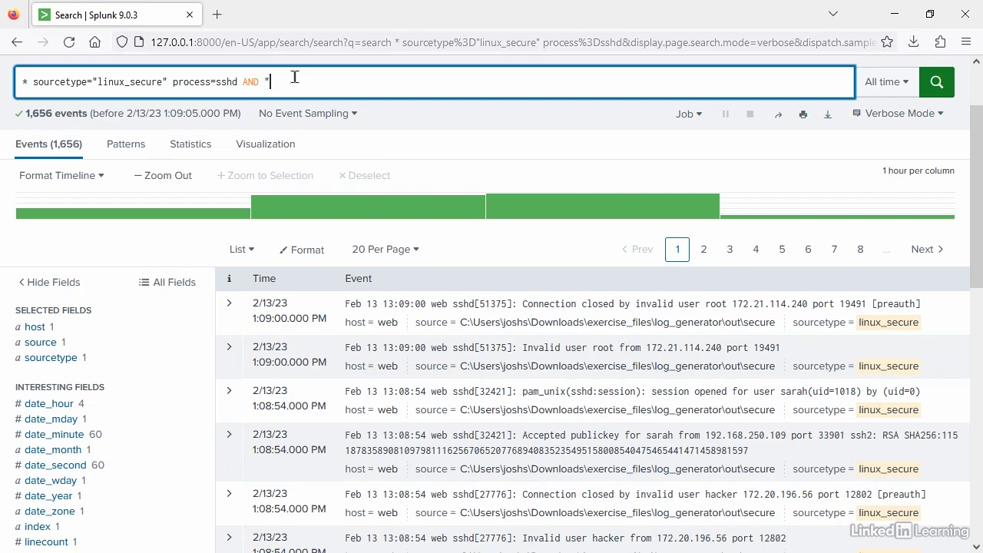
{"action": "type", "text": "AND \""}
{"action": "key", "text": "ctrl+v"}
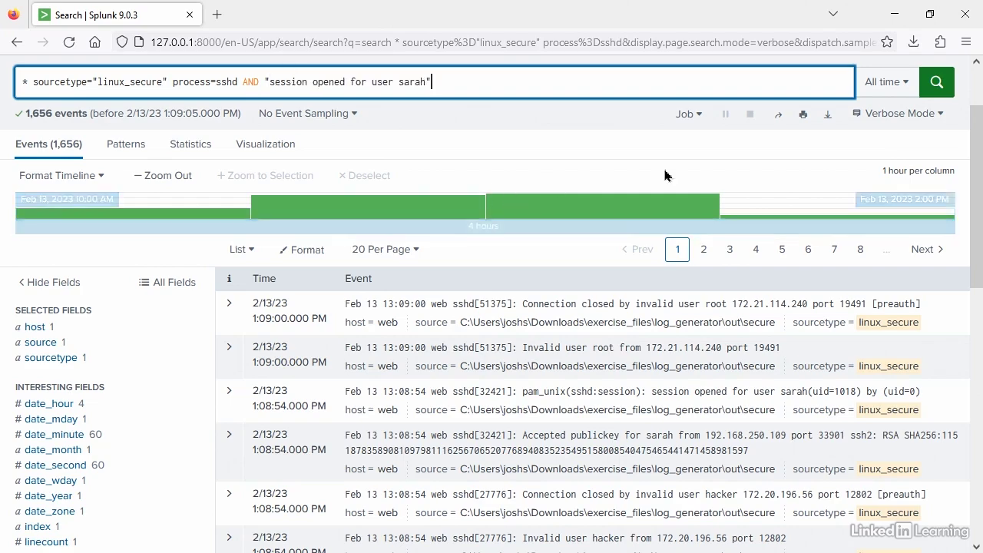
{"action": "left_click", "coordinate": [937, 82]}
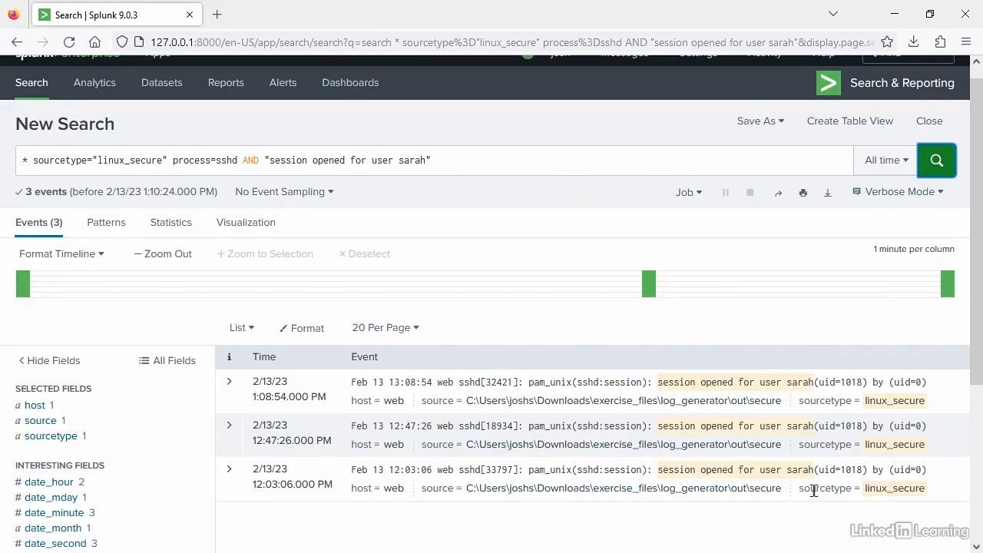
- Remove the AND phrase condition from the query, rerun the process=sshd search, and look through the events
{"action": "left_click_drag", "start_coordinate": [238, 163], "coordinate": [466, 166]}
{"action": "key", "text": "BackSpace"}
{"action": "key", "text": "Return"}
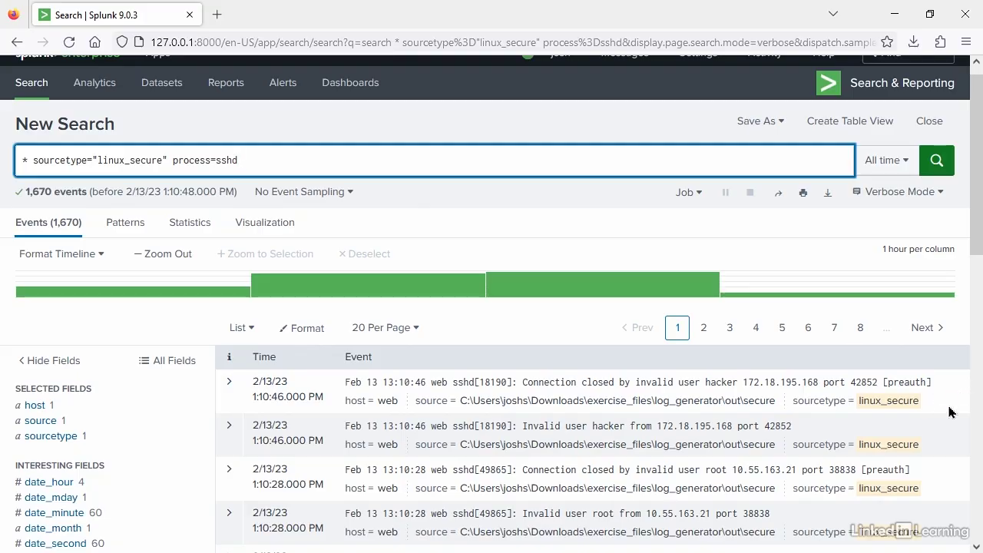
{"action": "scroll", "coordinate": [948, 414], "scroll_direction": "down", "scroll_amount": 3}
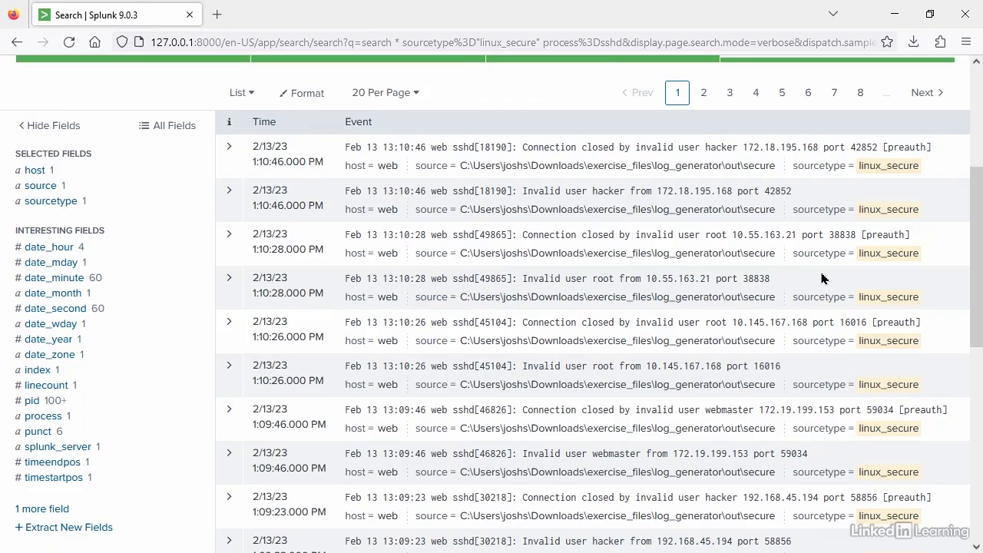
{"action": "scroll", "coordinate": [611, 187], "scroll_direction": "up", "scroll_amount": 5}
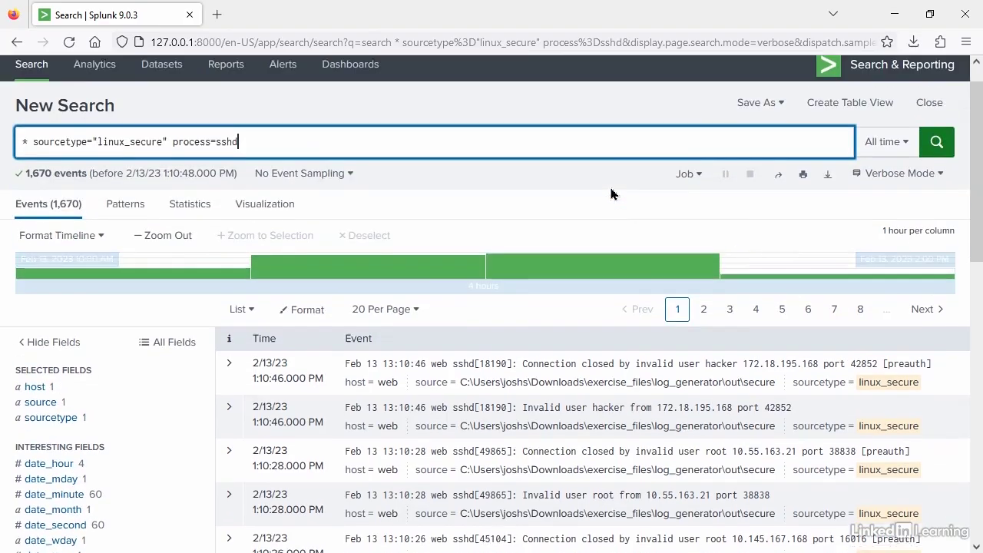
- Replace the linux_secure and process conditions in the query with sourcetype="access_combined" and run the search
{"action": "left_click_drag", "start_coordinate": [270, 171], "coordinate": [98, 176]}
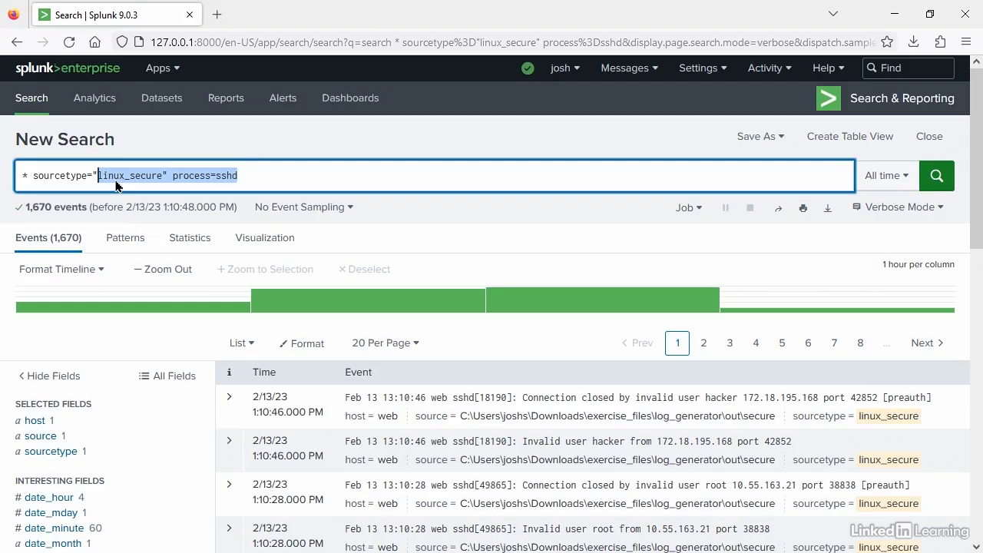
{"action": "type", "text": "acc"}
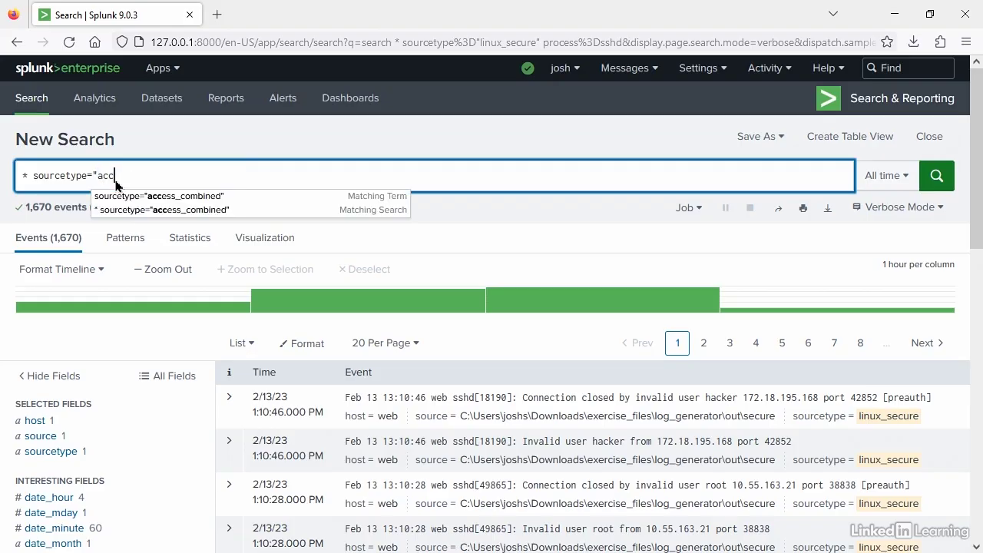
{"action": "left_click", "coordinate": [187, 210]}
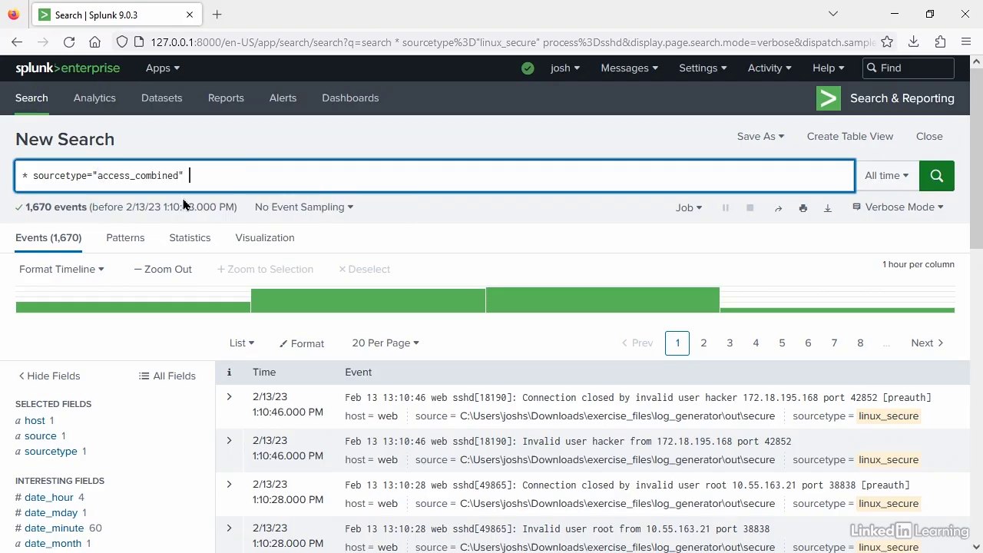
{"action": "left_click", "coordinate": [935, 179]}
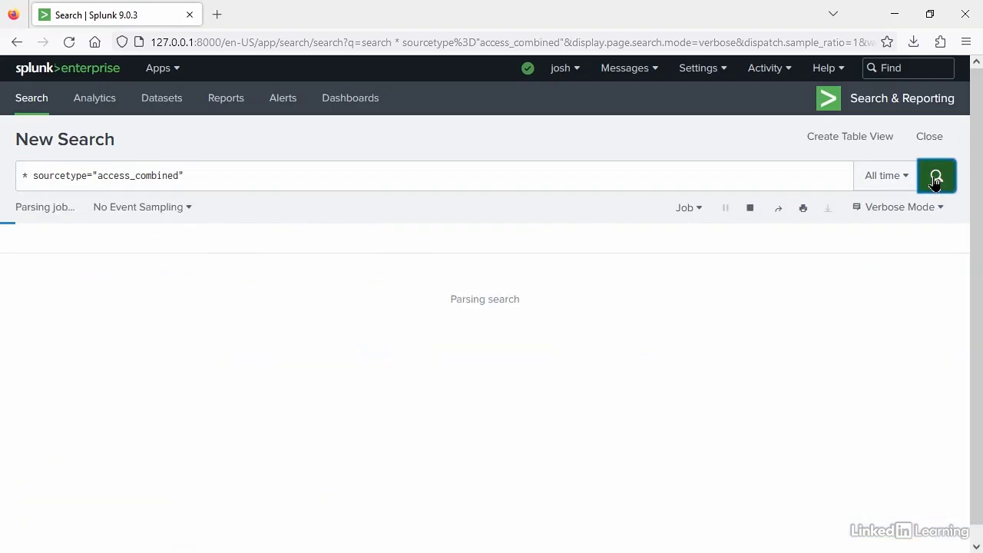
- Open the uri field's details for the access_combined events and run its top values report
{"action": "scroll", "coordinate": [154, 407], "scroll_direction": "down", "scroll_amount": 2}
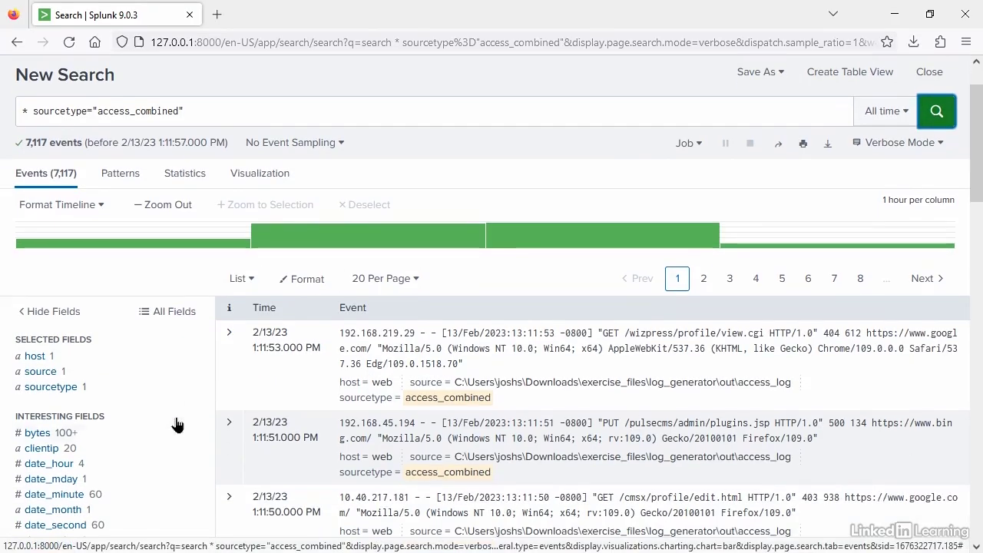
{"action": "scroll", "coordinate": [161, 426], "scroll_direction": "down", "scroll_amount": 3}
{"action": "scroll", "coordinate": [161, 429], "scroll_direction": "down", "scroll_amount": 3}
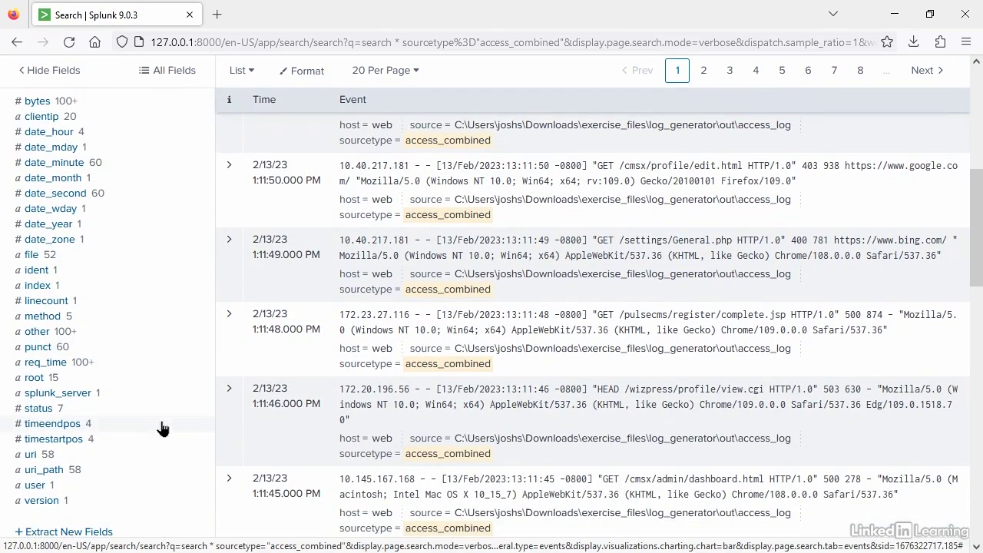
{"action": "left_click", "coordinate": [30, 456]}
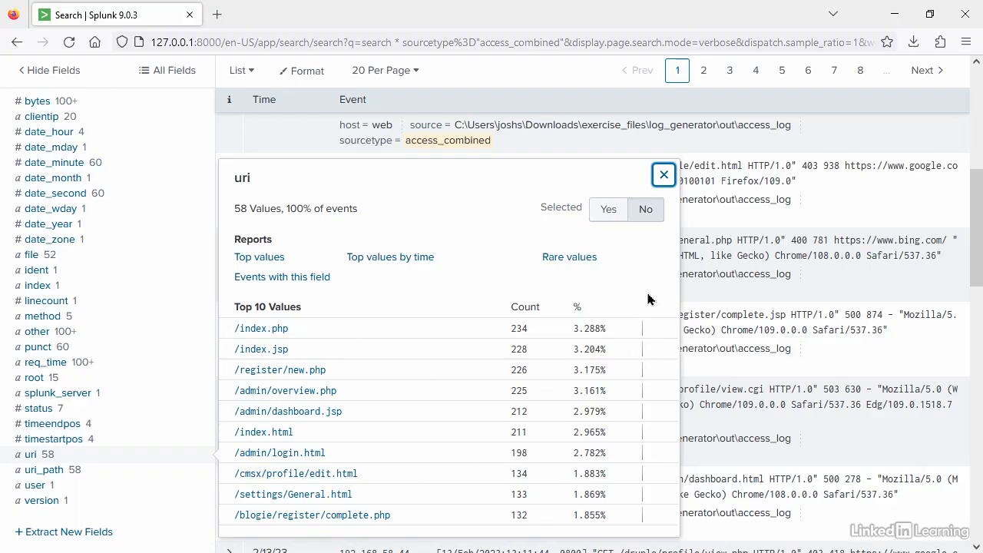
{"action": "left_click", "coordinate": [259, 259]}
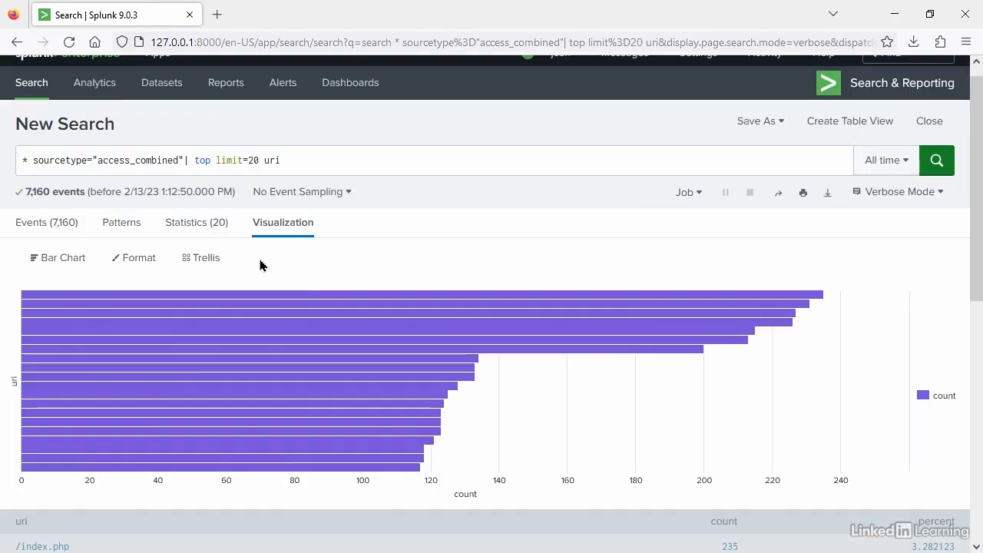
{"action": "mouse_move", "coordinate": [736, 310]}
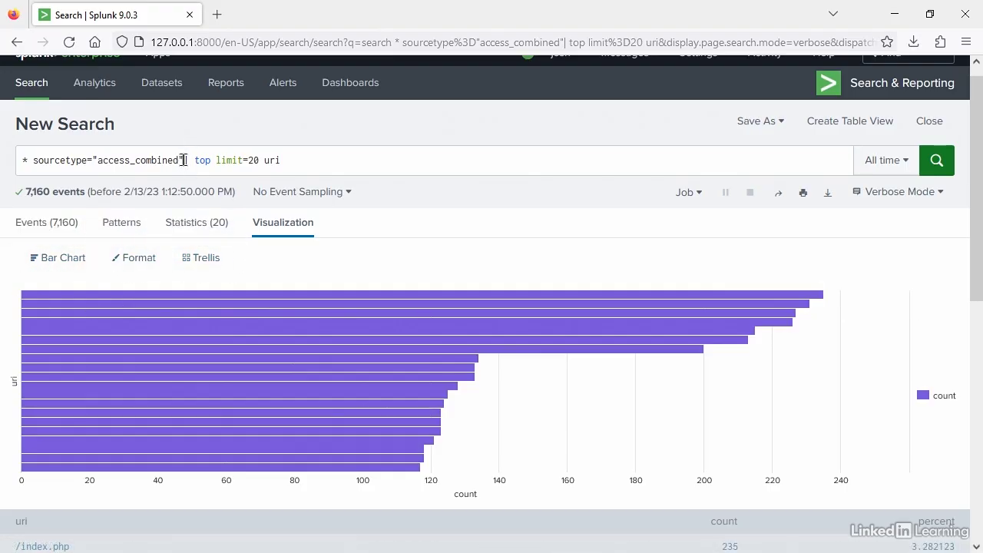
- Remove the "| top limit=20 uri" clause from the query and rerun the access_combined search
{"action": "left_click_drag", "start_coordinate": [184, 160], "coordinate": [318, 159]}
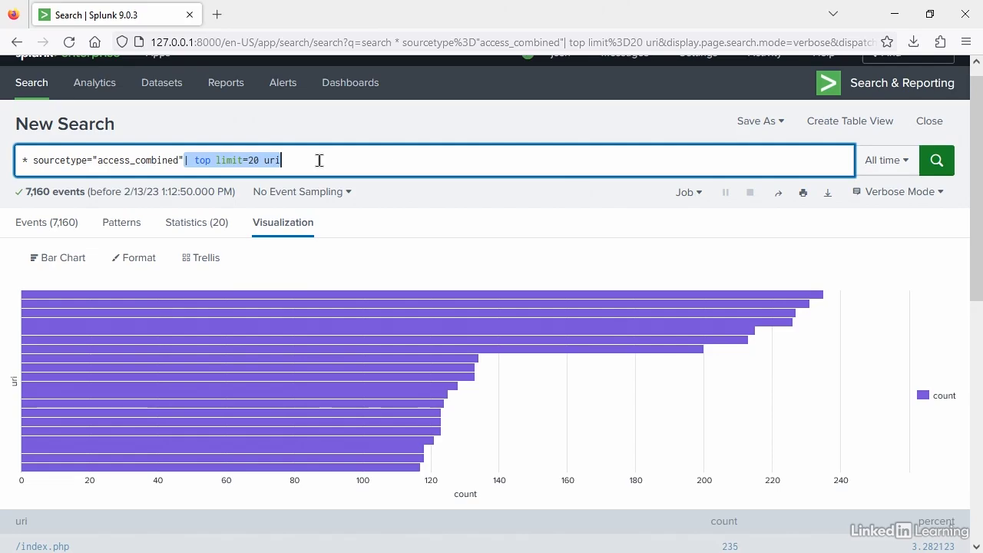
{"action": "key", "text": "BackSpace"}
{"action": "key", "text": "Return"}
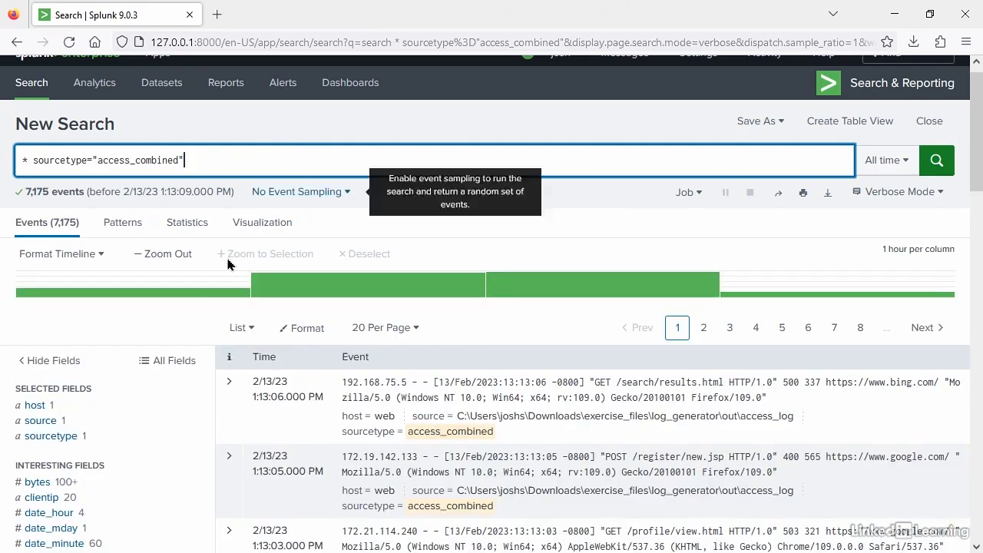
- Narrow the access_combined events to the /index.php value of the uri field and look through the matching events
{"action": "scroll", "coordinate": [142, 363], "scroll_direction": "down", "scroll_amount": 2}
{"action": "scroll", "coordinate": [142, 364], "scroll_direction": "down", "scroll_amount": 3}
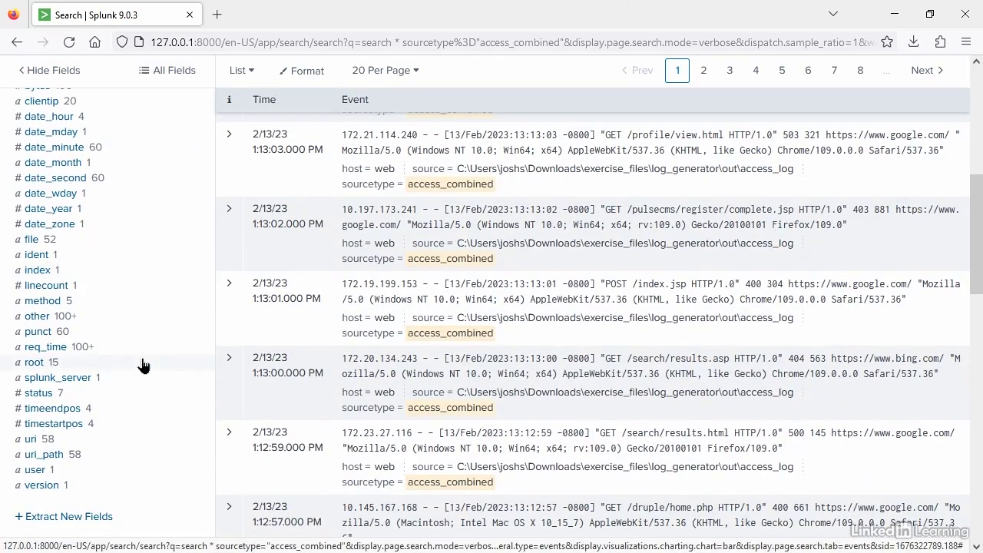
{"action": "left_click", "coordinate": [31, 443]}
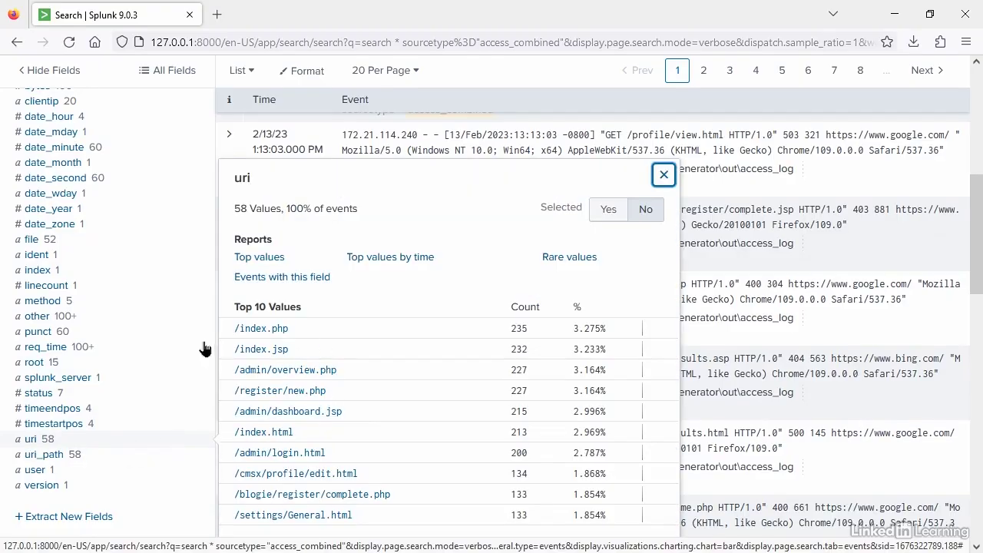
{"action": "left_click", "coordinate": [254, 332]}
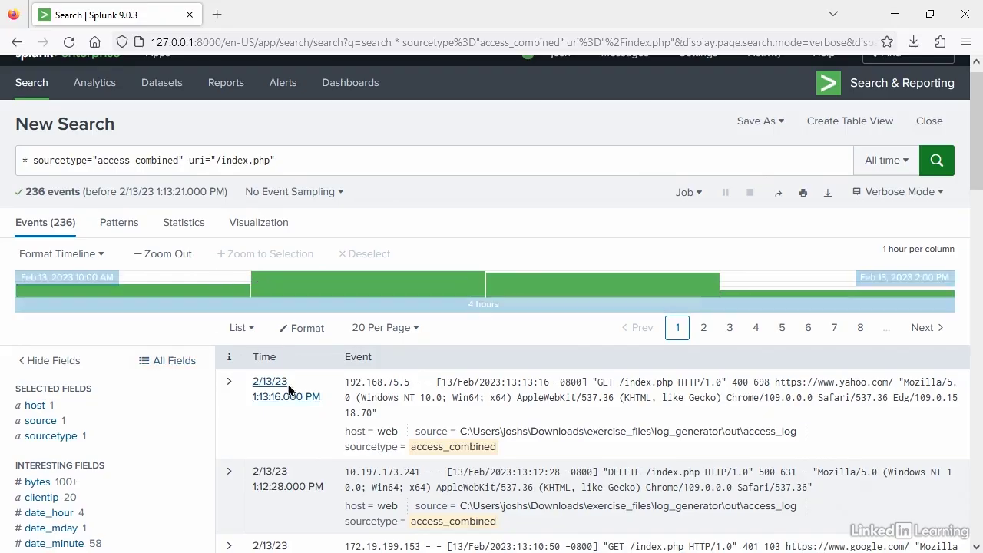
{"action": "scroll", "coordinate": [416, 439], "scroll_direction": "down", "scroll_amount": 1}
{"action": "scroll", "coordinate": [415, 439], "scroll_direction": "down", "scroll_amount": 3}
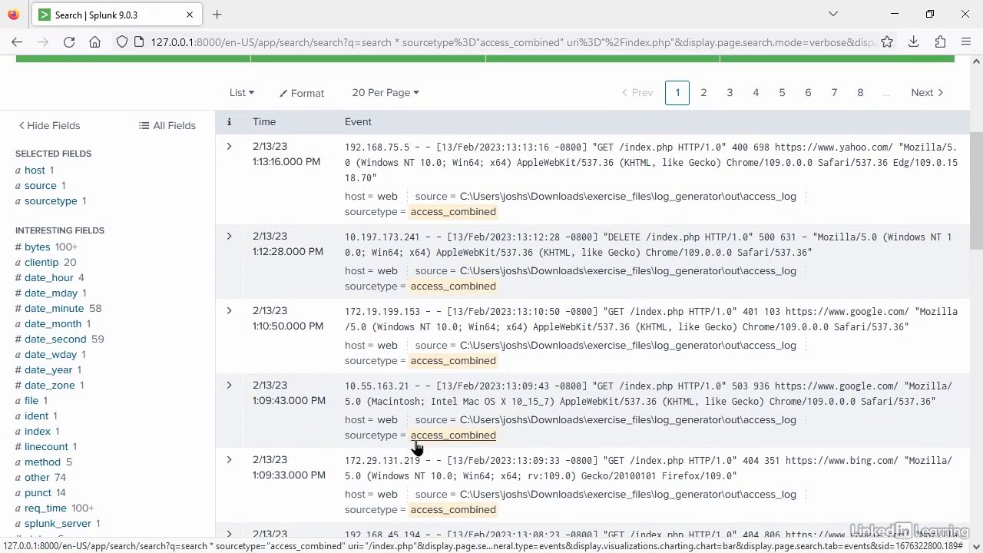
{"action": "scroll", "coordinate": [745, 314], "scroll_direction": "down", "scroll_amount": 4}
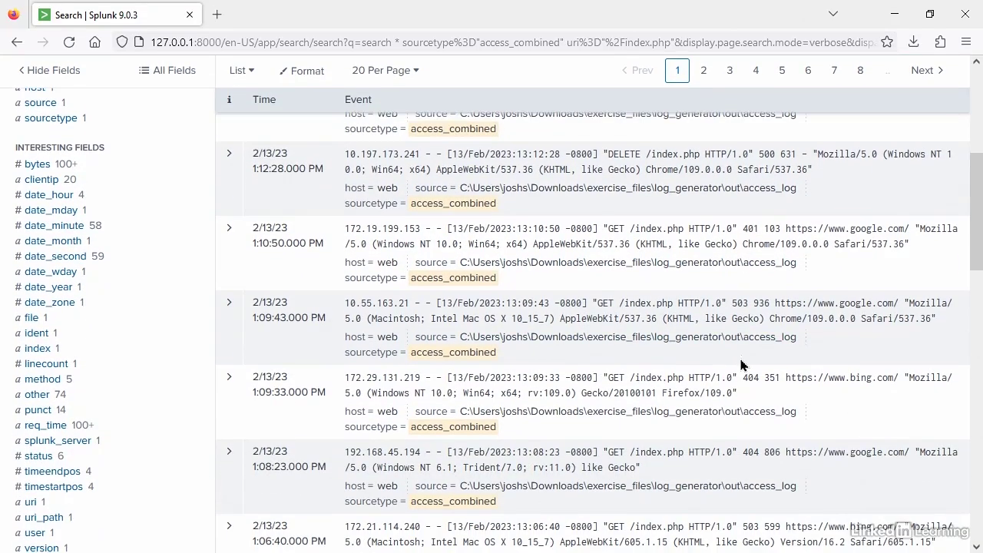
{"action": "scroll", "coordinate": [741, 365], "scroll_direction": "up", "scroll_amount": 8}
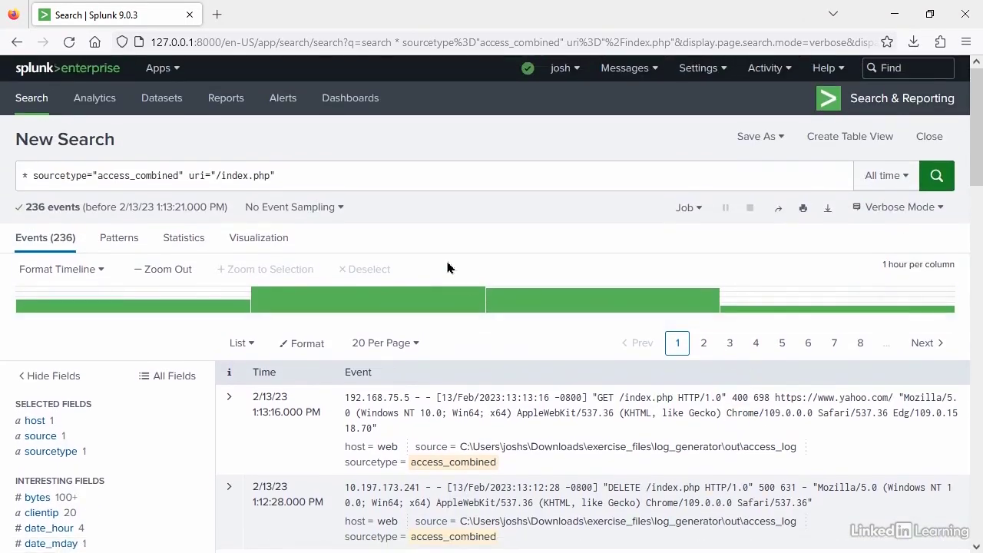
- Open the status field's value summary for the /index.php events
{"action": "left_click", "coordinate": [277, 178]}
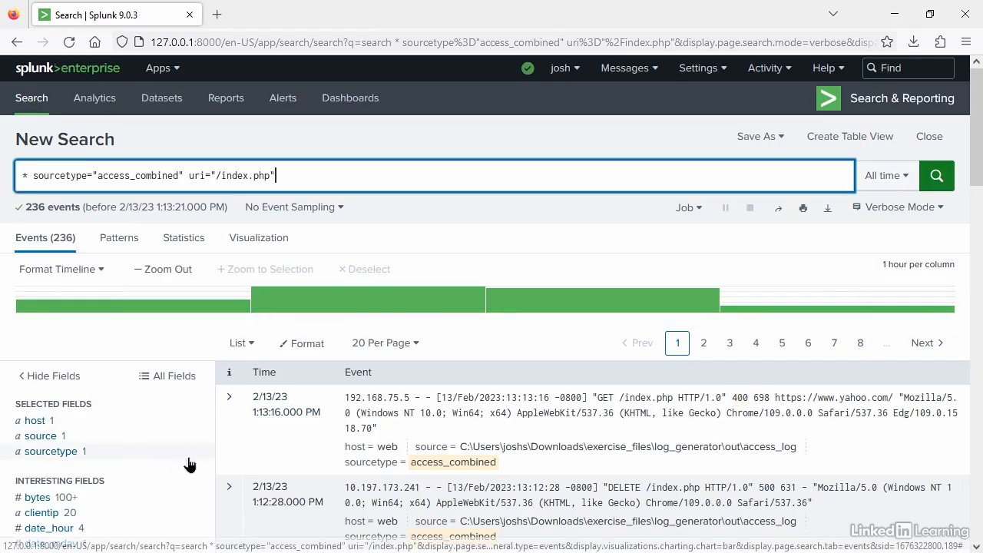
{"action": "scroll", "coordinate": [198, 450], "scroll_direction": "down", "scroll_amount": 3}
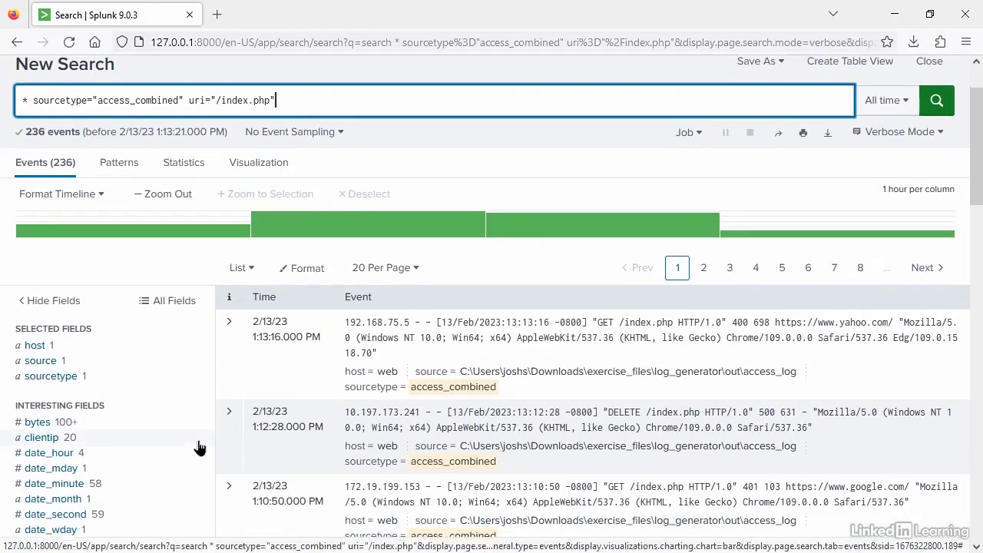
{"action": "scroll", "coordinate": [197, 449], "scroll_direction": "down", "scroll_amount": 1}
{"action": "scroll", "coordinate": [197, 449], "scroll_direction": "down", "scroll_amount": 3}
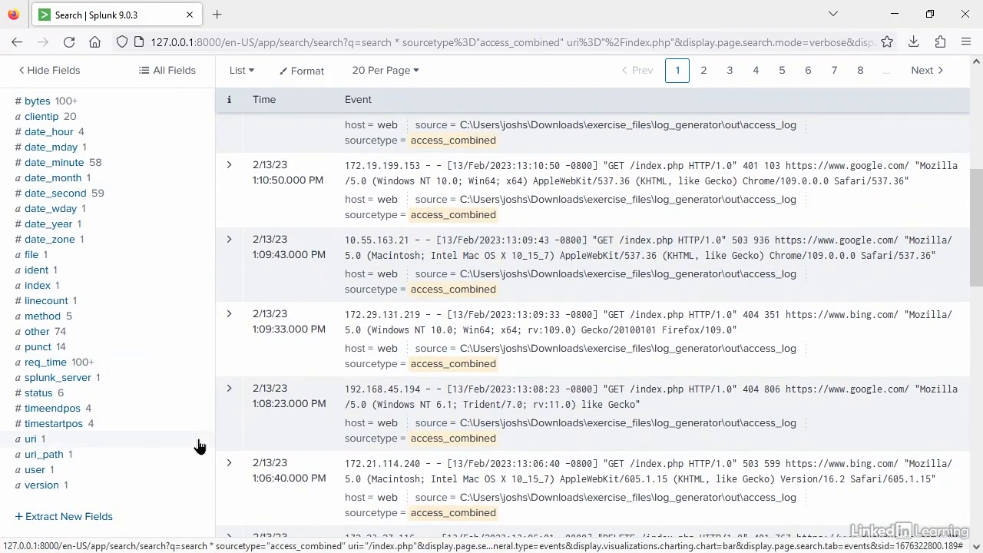
{"action": "left_click", "coordinate": [36, 394]}
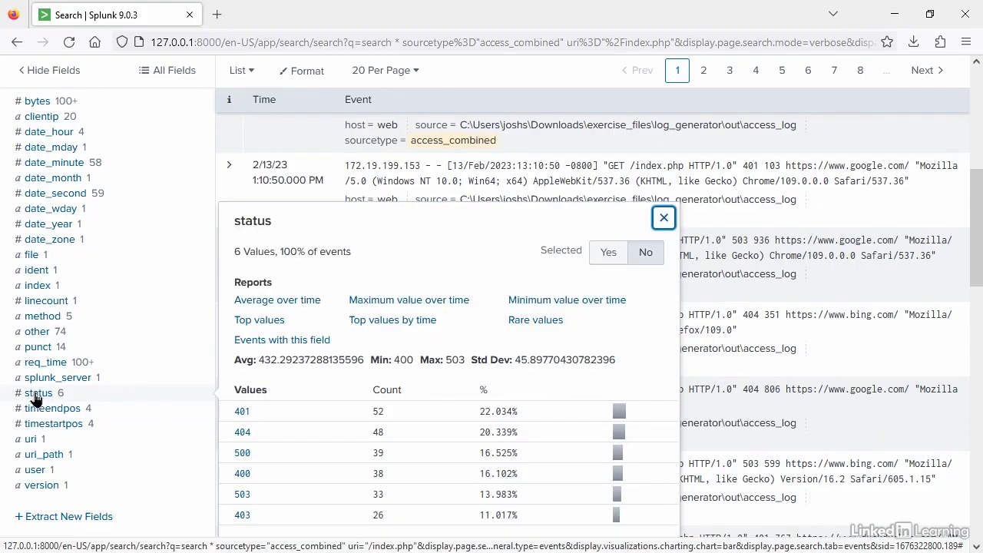